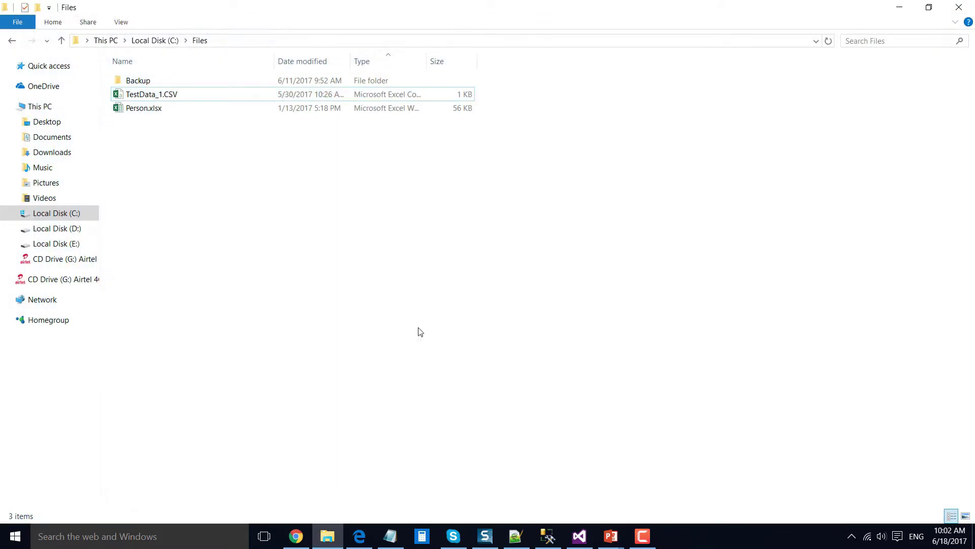
Switch to SQL Server Management Studio and review the Males_Data table in the Testing database and its query results
click(549, 533)
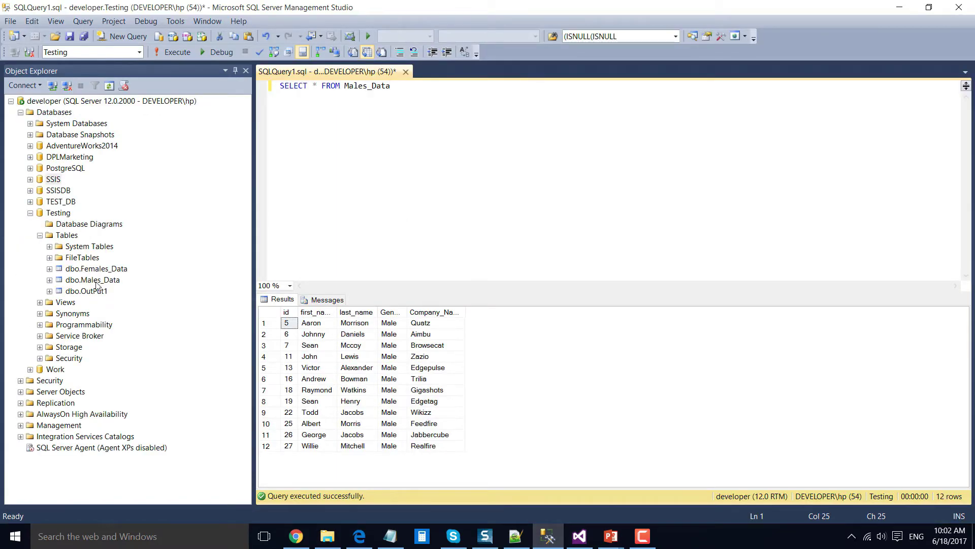
click(112, 281)
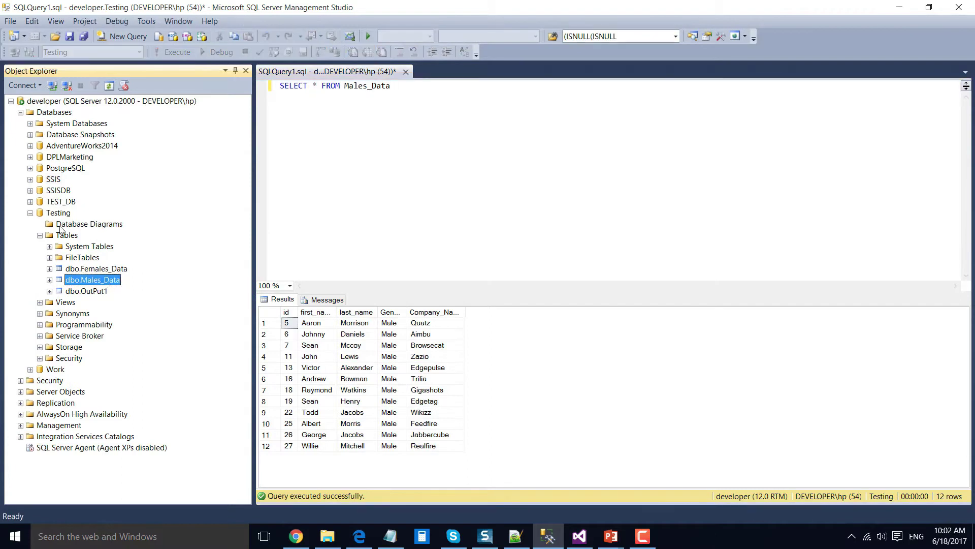
click(497, 166)
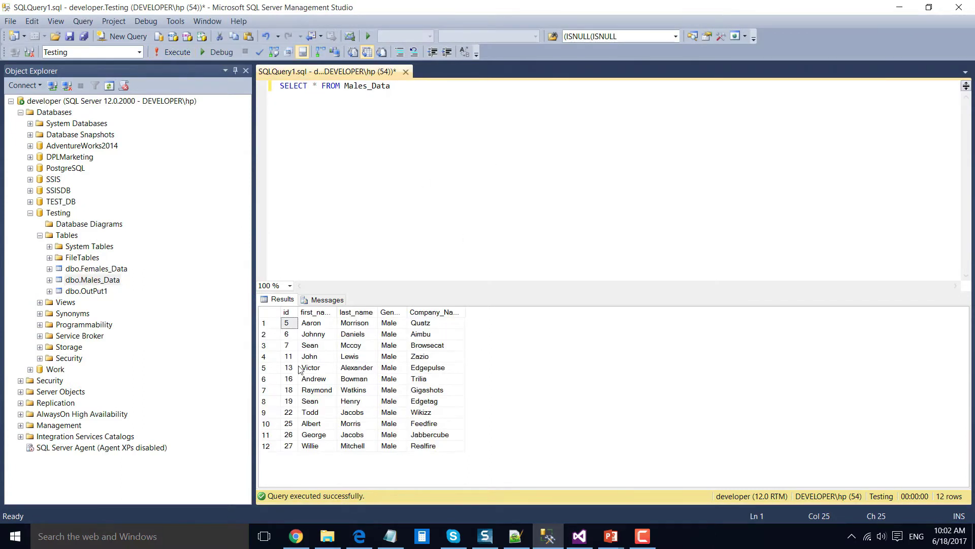
click(423, 445)
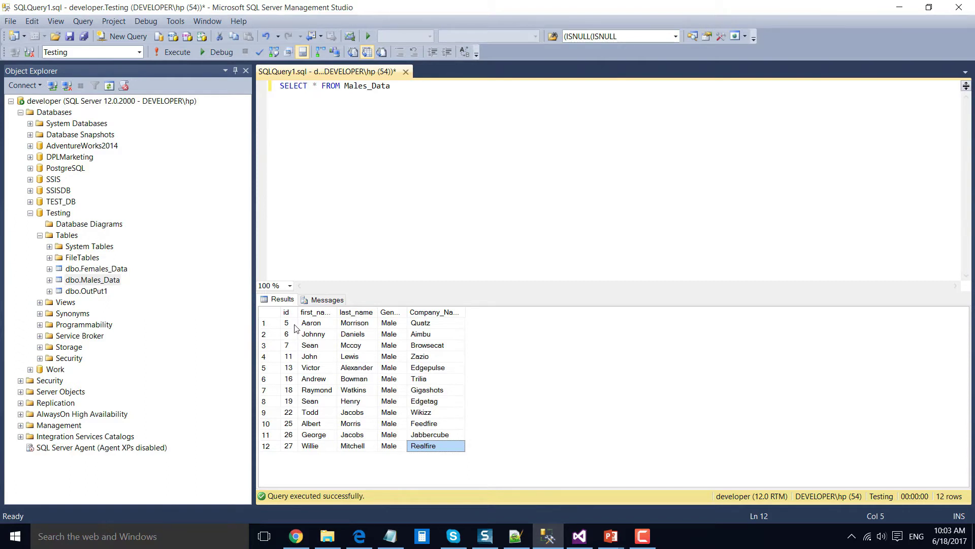
Switch to the UnionAllTransformation project in Visual Studio, add a Data Flow Task to the control flow and open it
click(586, 537)
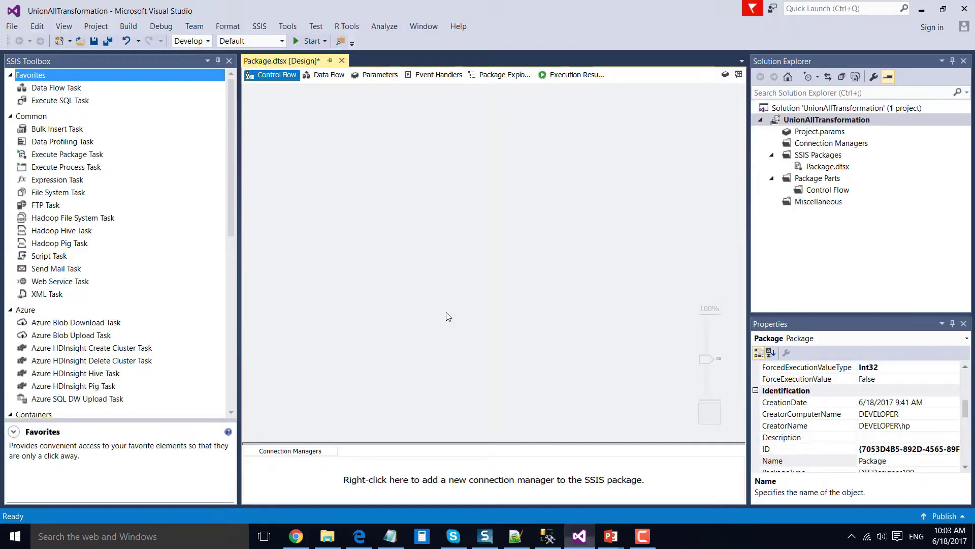
drag(70, 89, 351, 166)
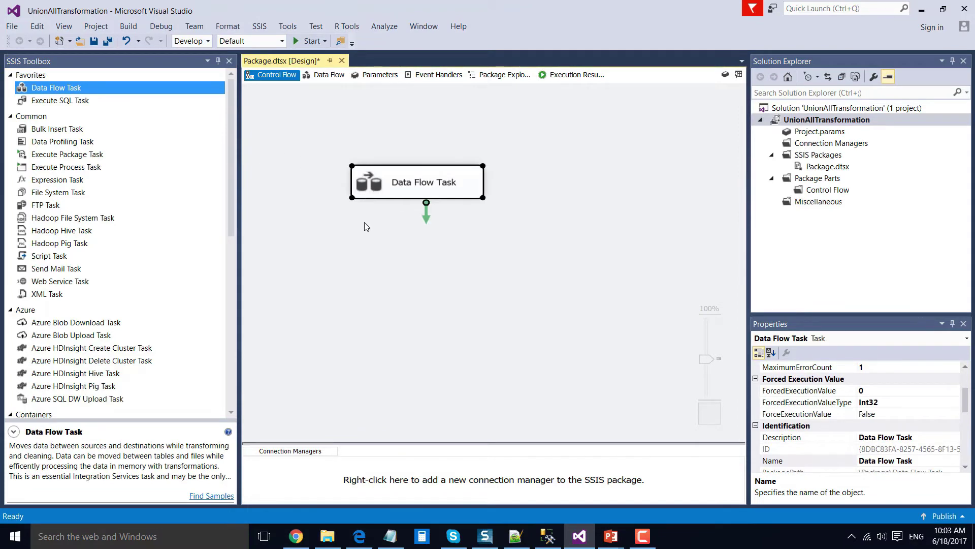
double_click(368, 186)
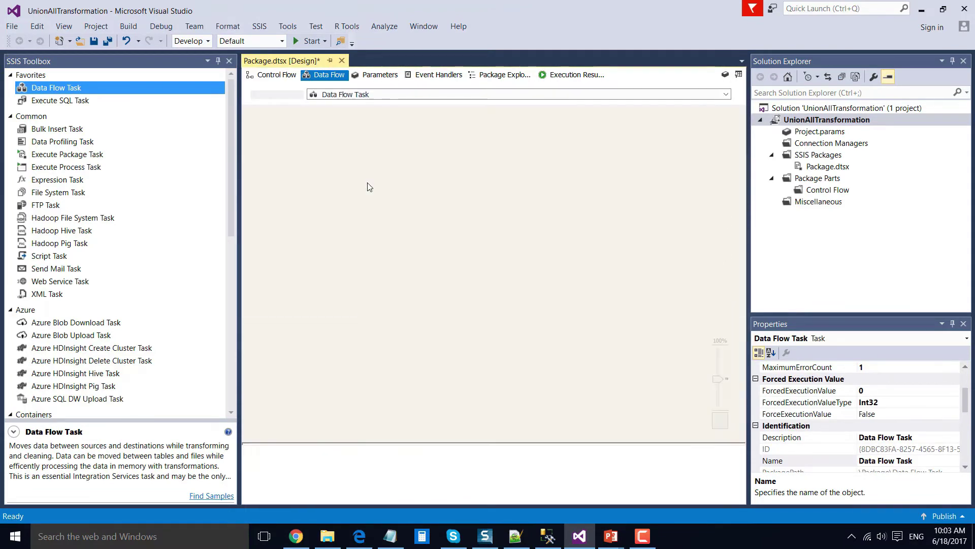
Add a Flat File Source to the data flow and open its editor
scroll(74, 195, down, 10)
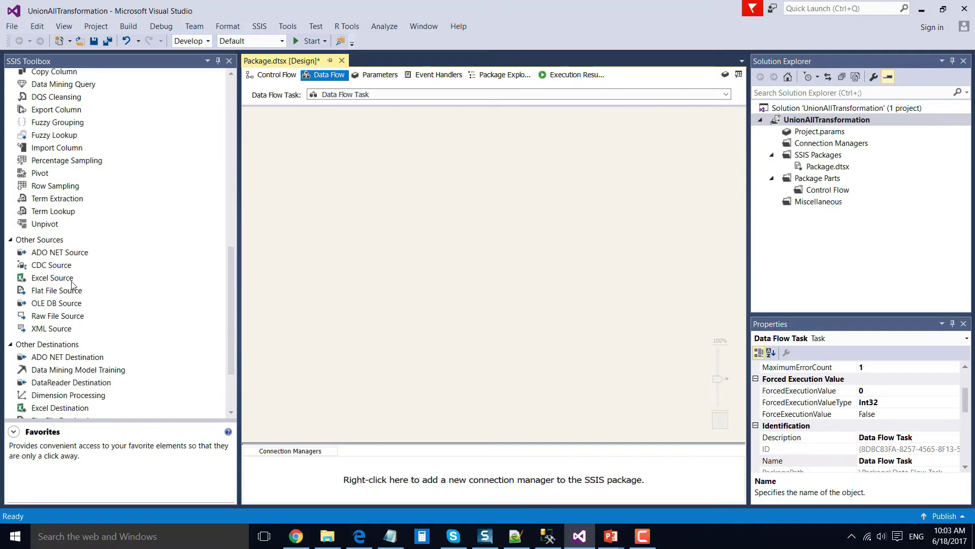
drag(65, 299, 315, 161)
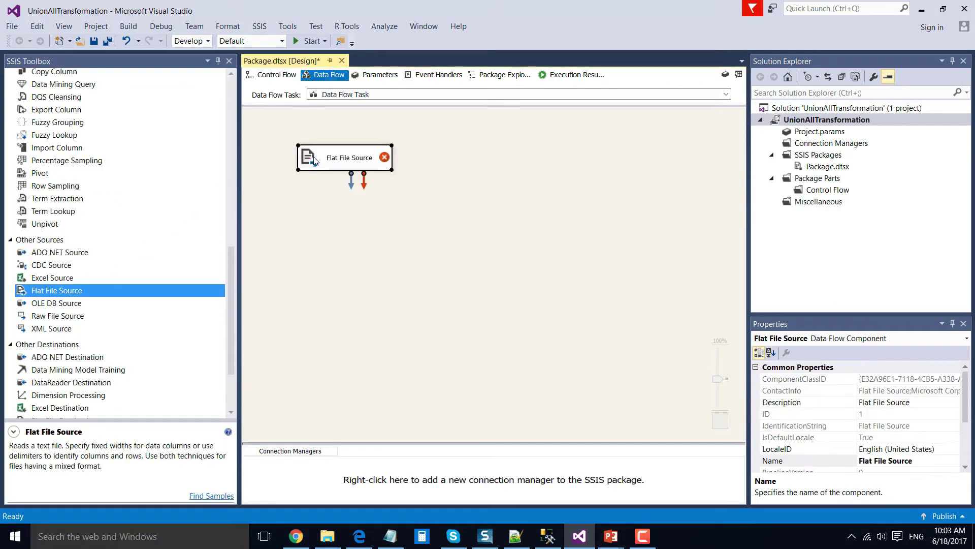
double_click(305, 161)
Create a flat file connection manager for the source that reads the CSV file C:\Files\TestData_1.CSV
click(678, 142)
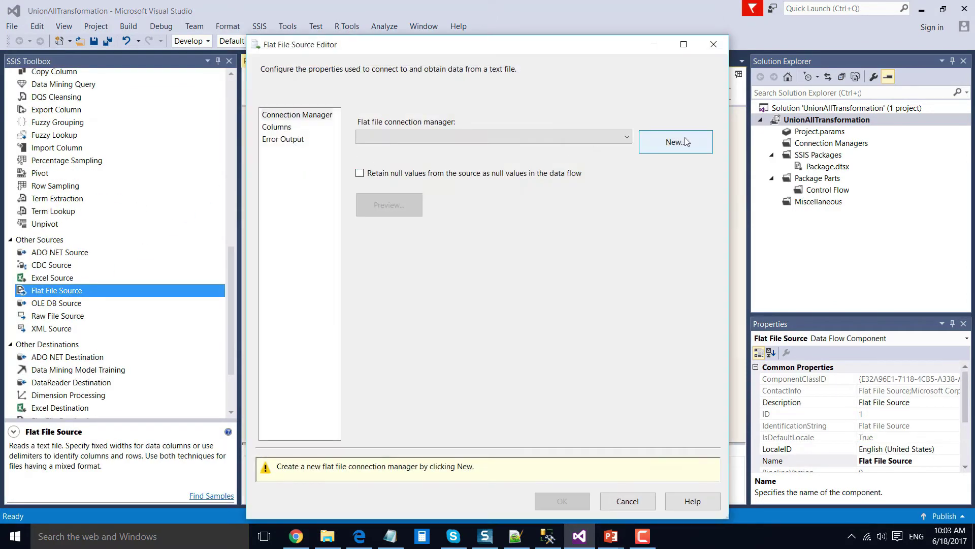
click(655, 201)
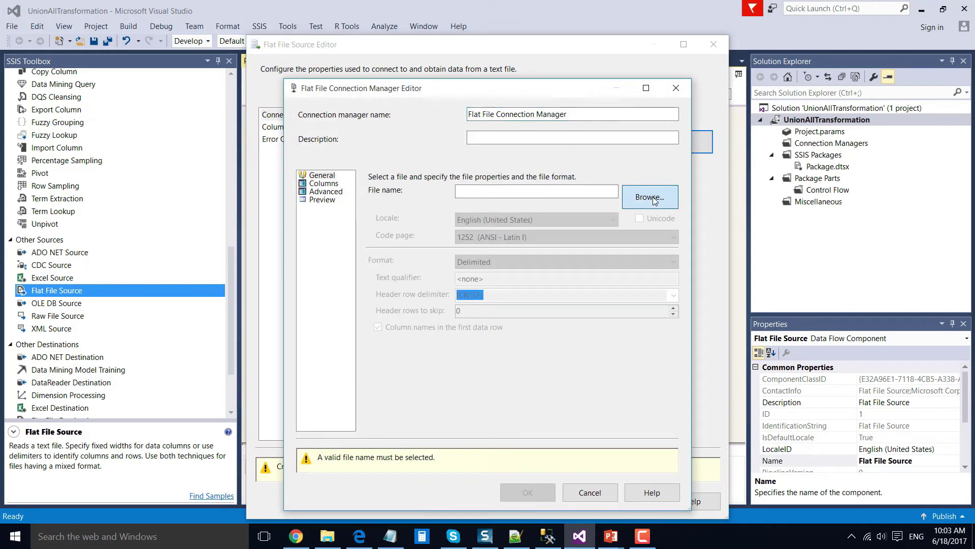
click(691, 362)
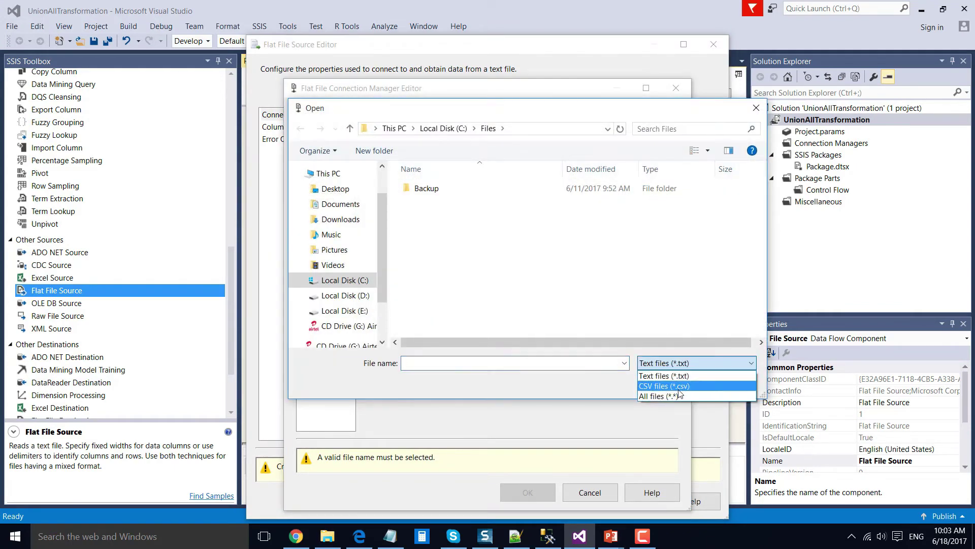
click(675, 387)
click(440, 202)
click(666, 383)
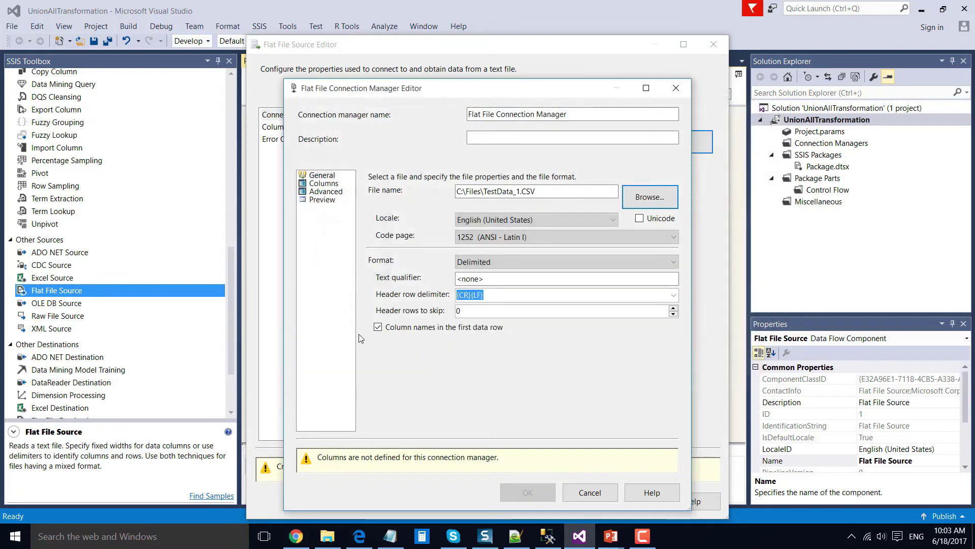
Preview the CSV file's columns and rows, and accept the flat file connection and source settings
click(319, 199)
drag(539, 403, 656, 406)
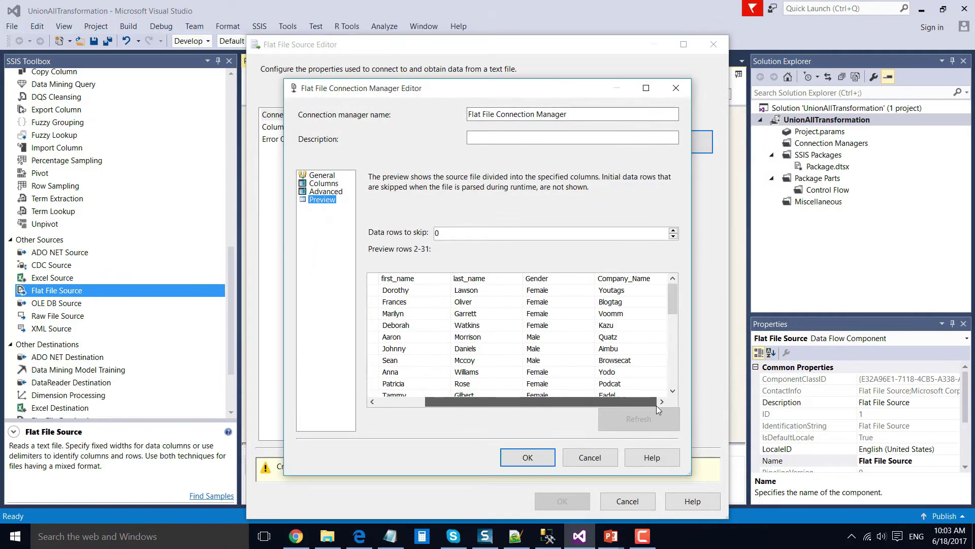
click(528, 457)
click(562, 464)
Add an OLE DB Source beside the Flat File Source and open its editor
scroll(108, 311, down, 2)
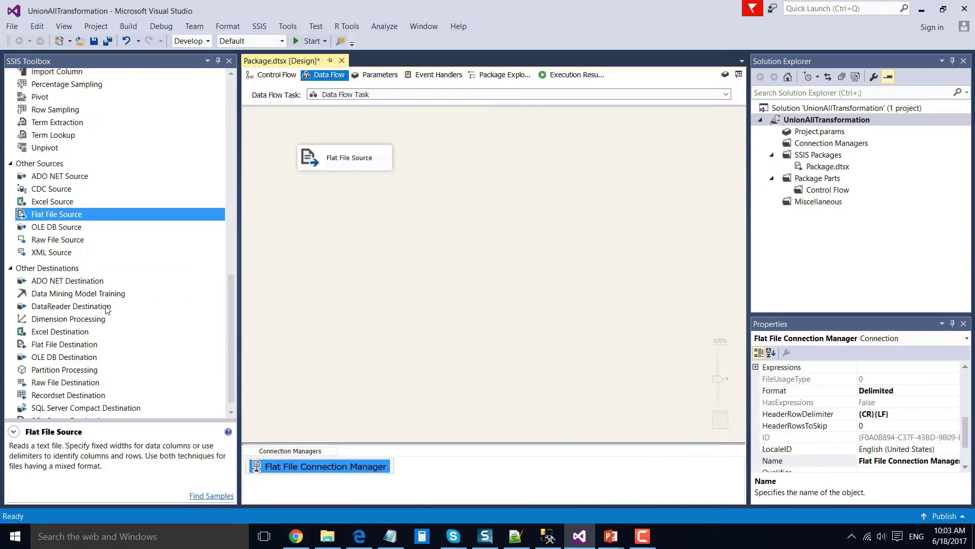
drag(56, 227, 466, 159)
double_click(467, 159)
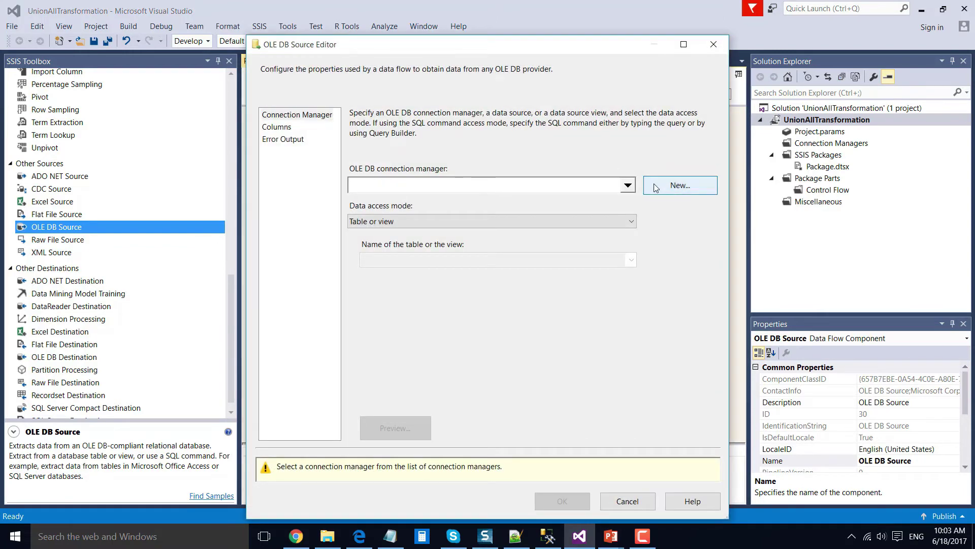
Create an OLE DB connection manager for the server developer and the database testing, and assign it to the source
click(654, 187)
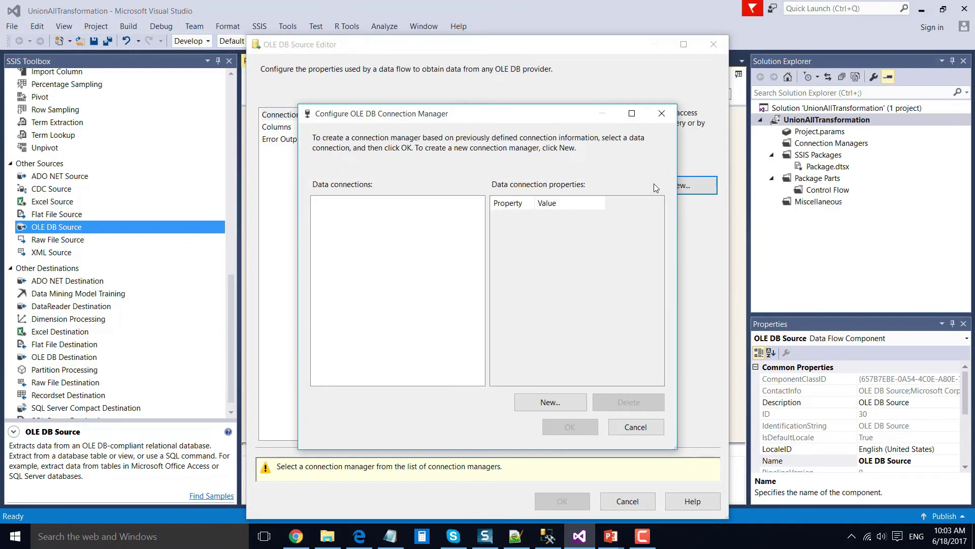
click(551, 402)
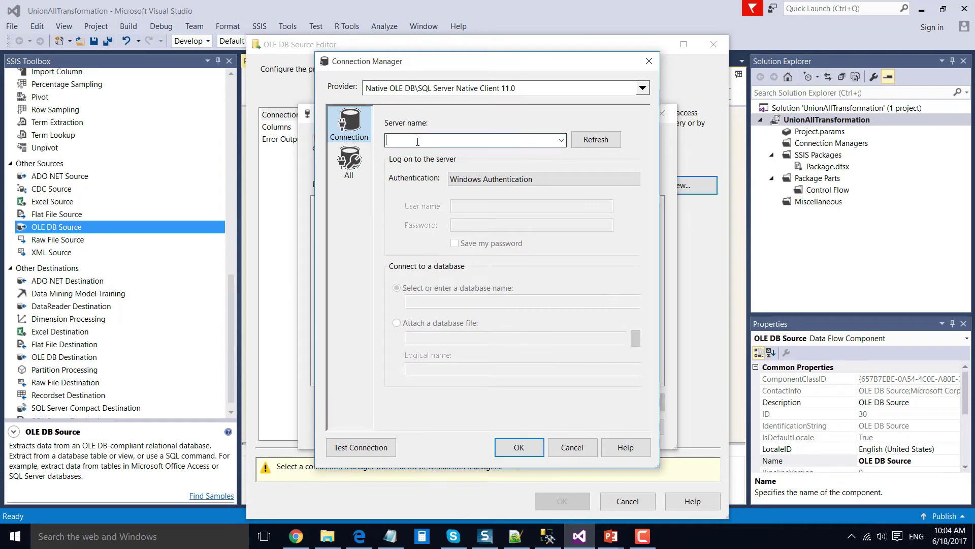
text(developer)
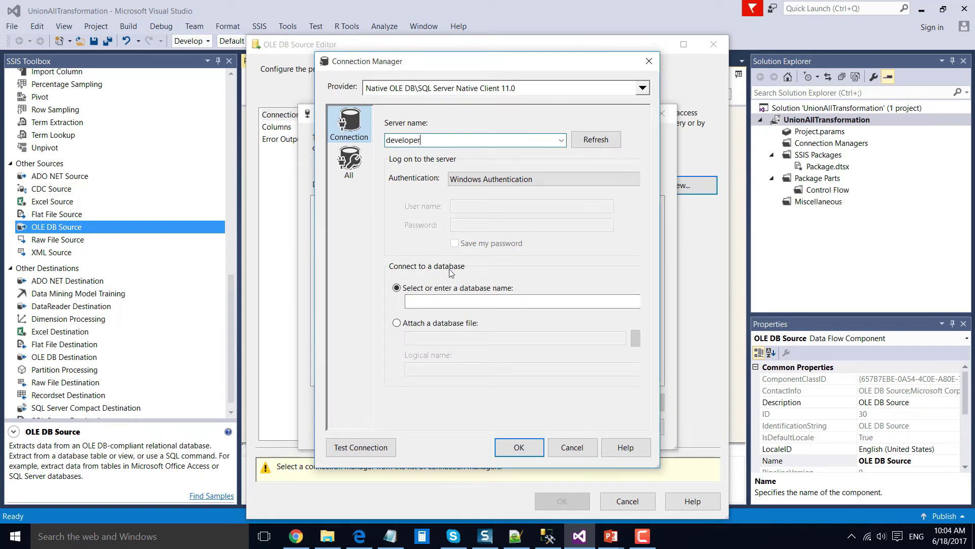
click(475, 299)
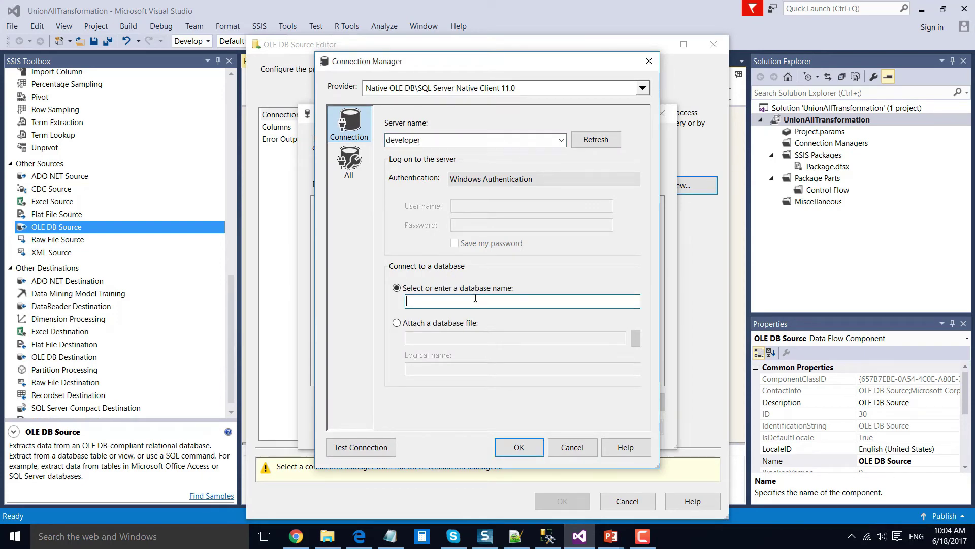
text(testing)
click(519, 447)
click(568, 429)
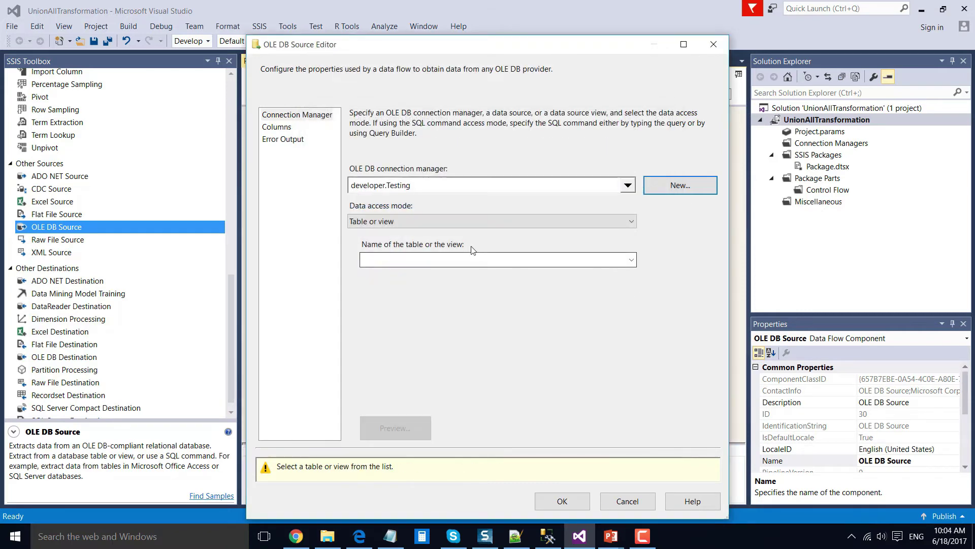
Select [dbo].[Males_Data] as the OLE DB Source's table, check its columns and preview rows, and accept the settings
click(437, 261)
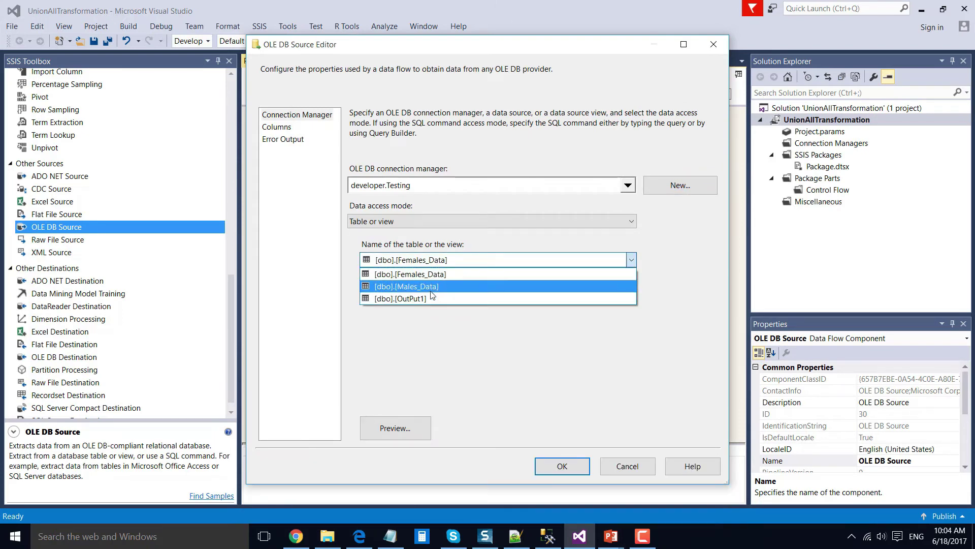
click(430, 286)
click(277, 127)
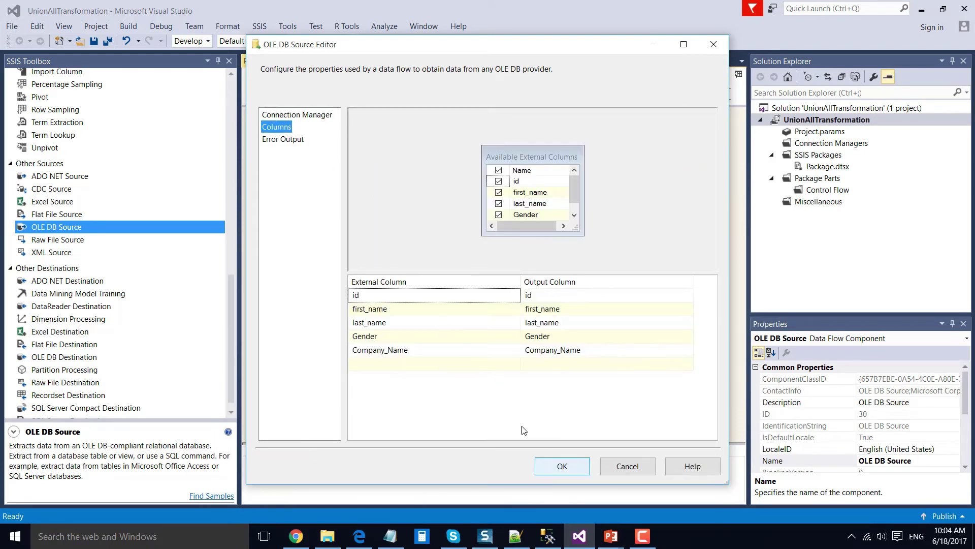
click(273, 114)
click(402, 430)
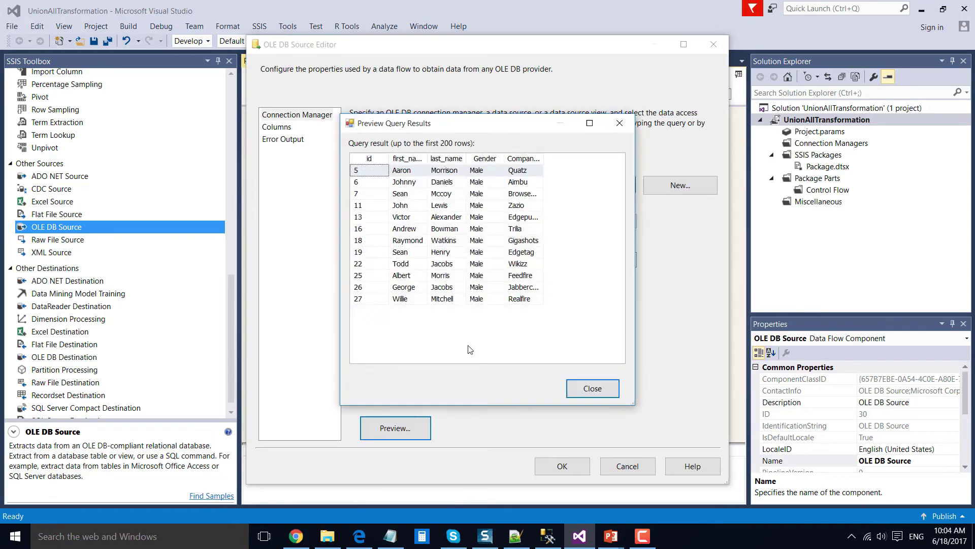
click(597, 392)
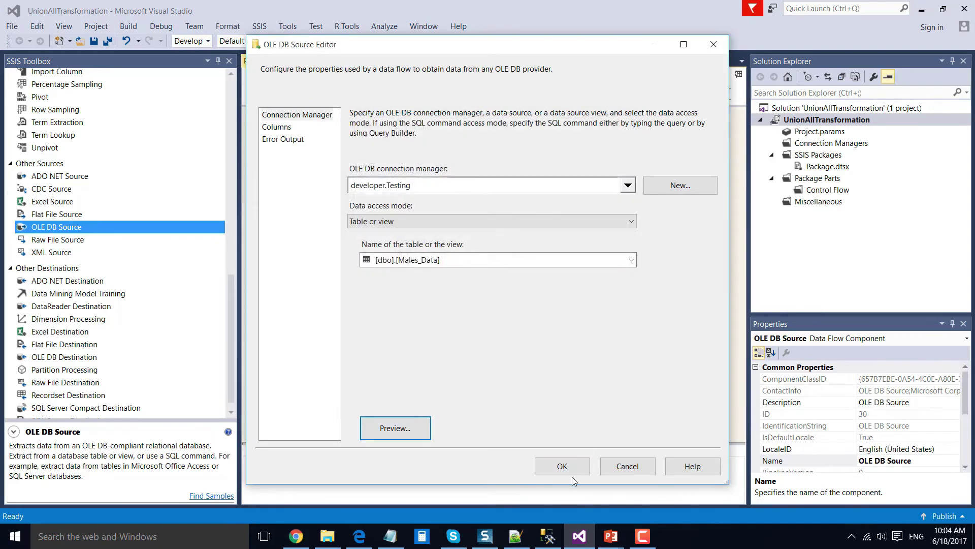
click(565, 467)
Add a Union All transformation below the two sources and connect the Flat File Source and OLE DB Source outputs to it
scroll(104, 283, up, 12)
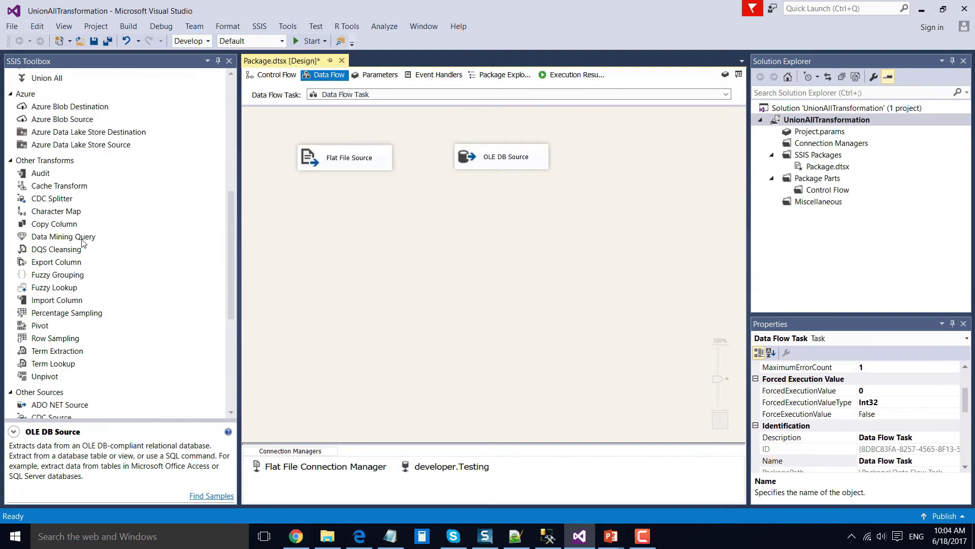
drag(56, 307, 411, 232)
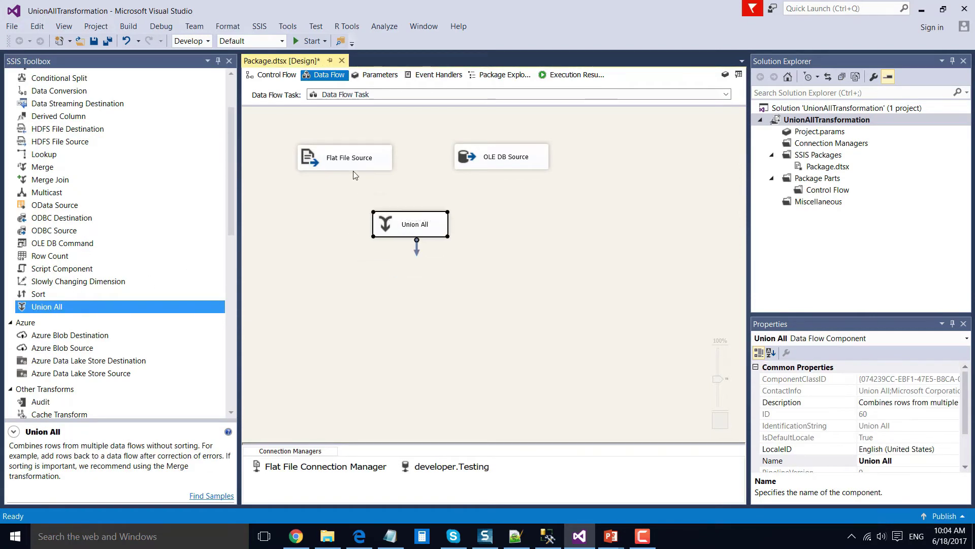
click(355, 162)
drag(354, 188, 400, 229)
click(502, 162)
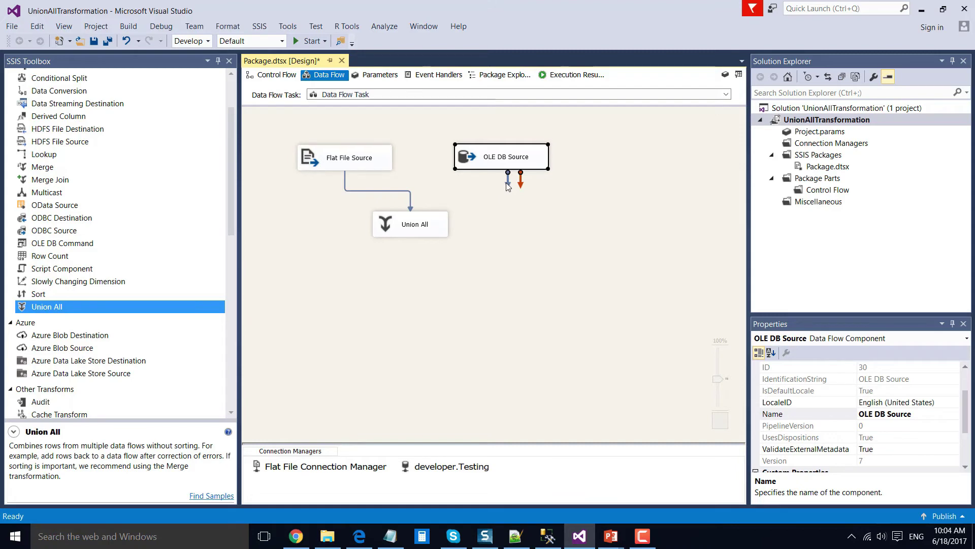
drag(507, 186, 439, 217)
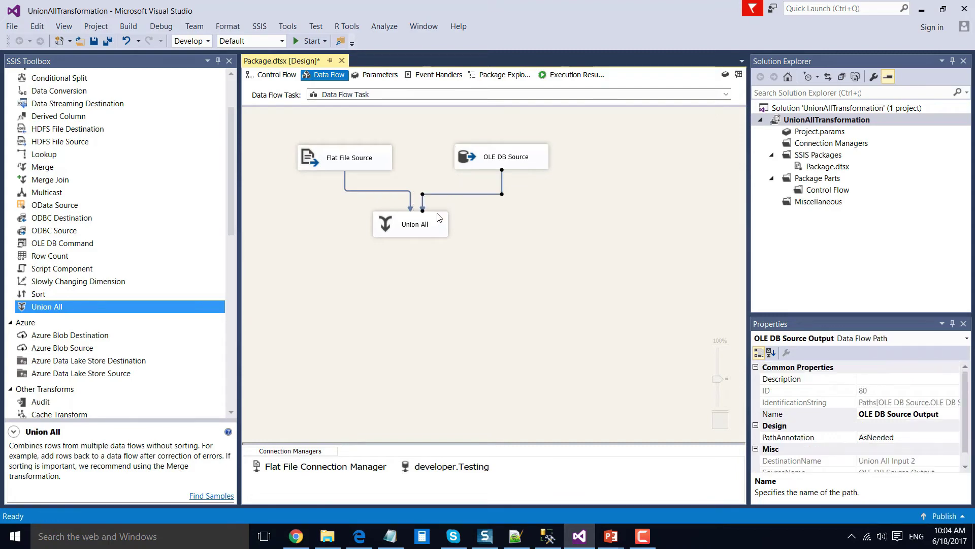
click(507, 253)
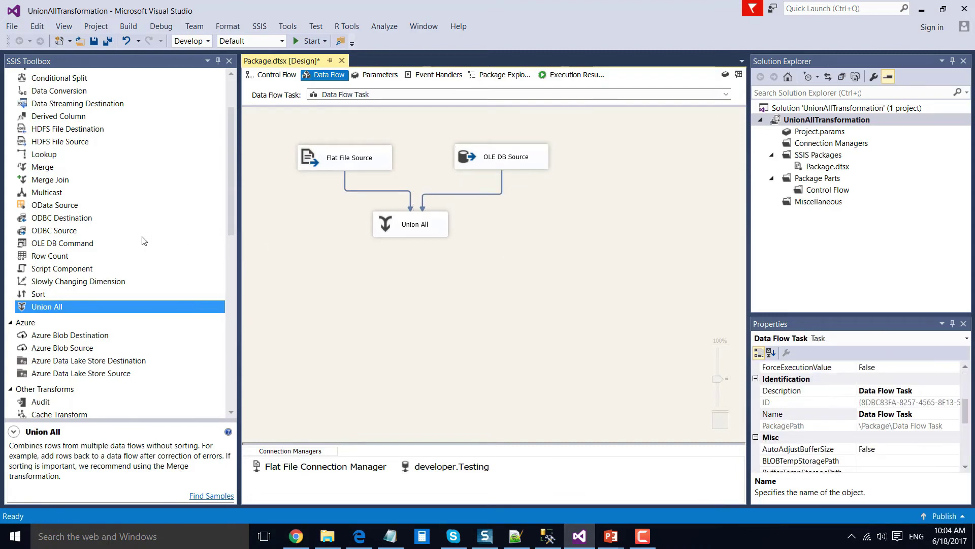
Add an OLE DB Destination below the Union All transformation and connect the Union All output to it
scroll(144, 241, down, 12)
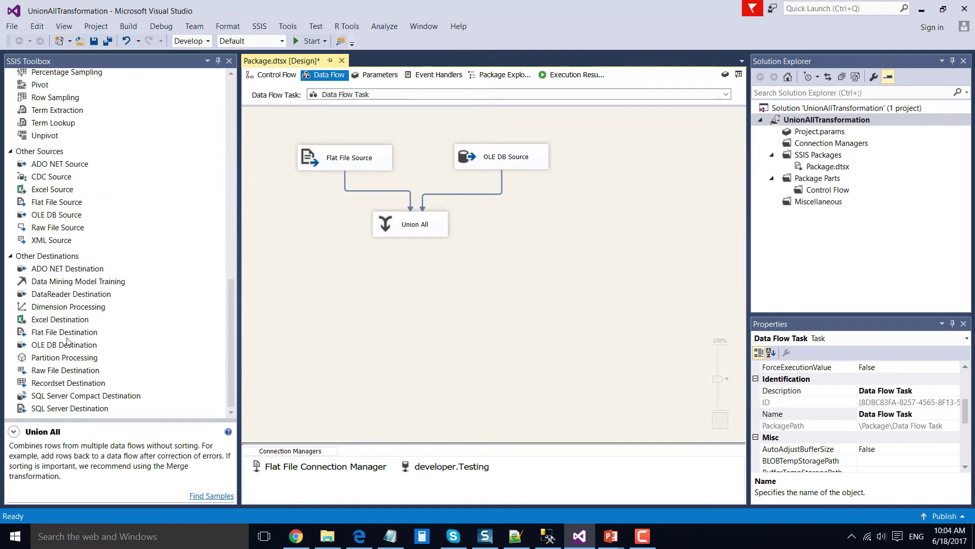
drag(61, 350, 362, 293)
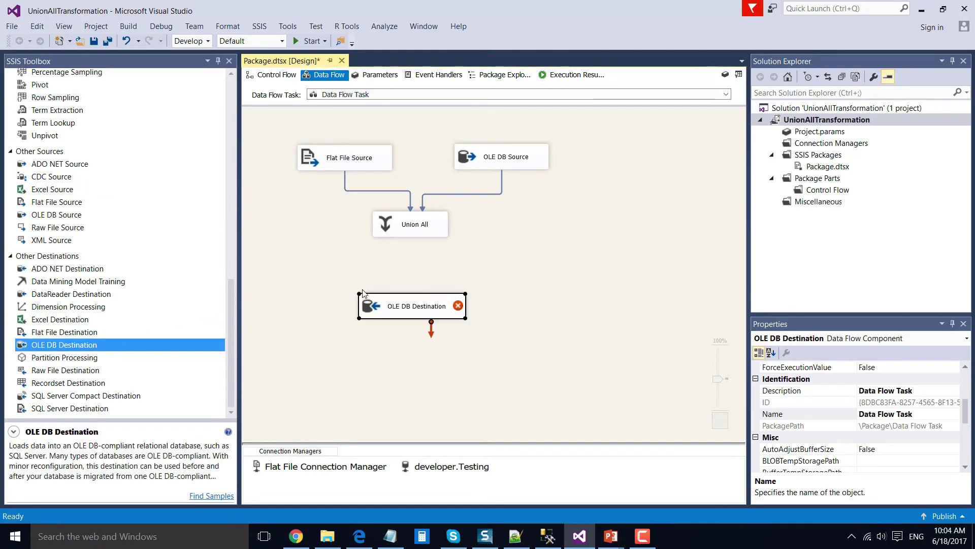
click(404, 229)
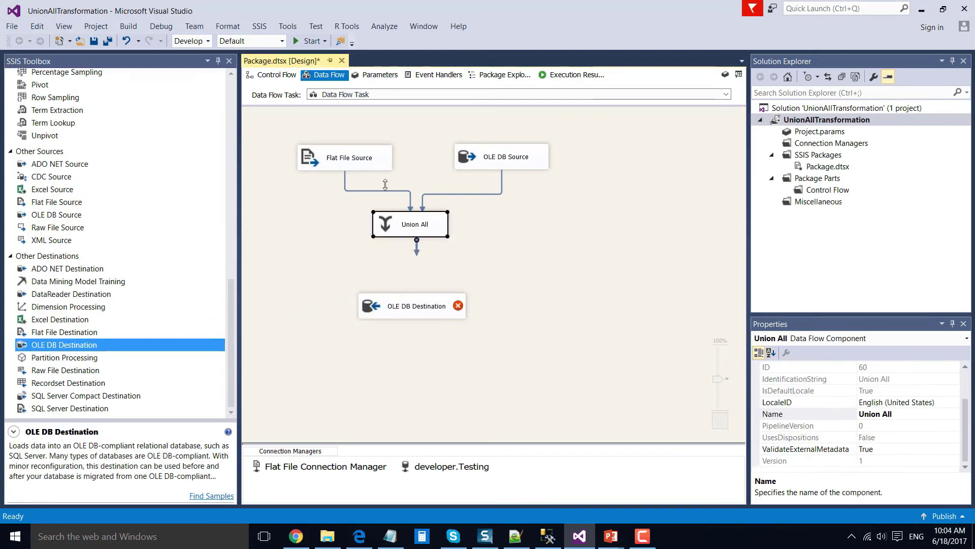
drag(290, 135, 577, 192)
click(416, 308)
click(414, 229)
click(401, 320)
click(406, 235)
drag(416, 249, 402, 305)
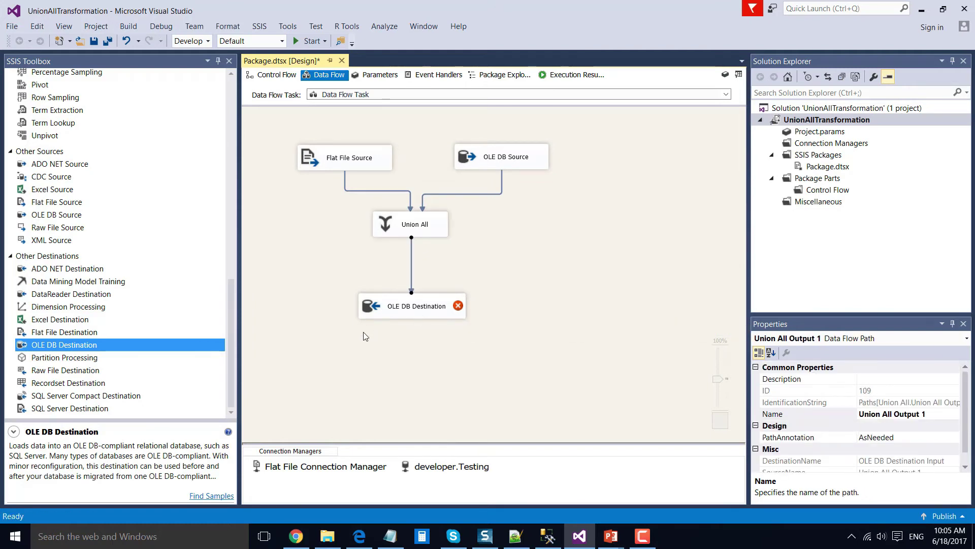
Create a new table named UnionAllOutPut for the OLE DB Destination, keeping the generated column definitions
double_click(372, 315)
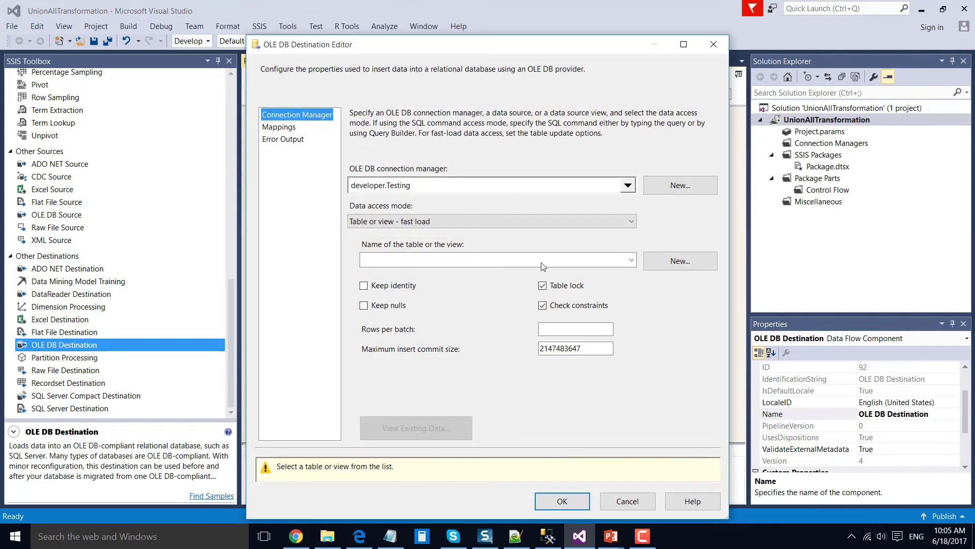
click(676, 260)
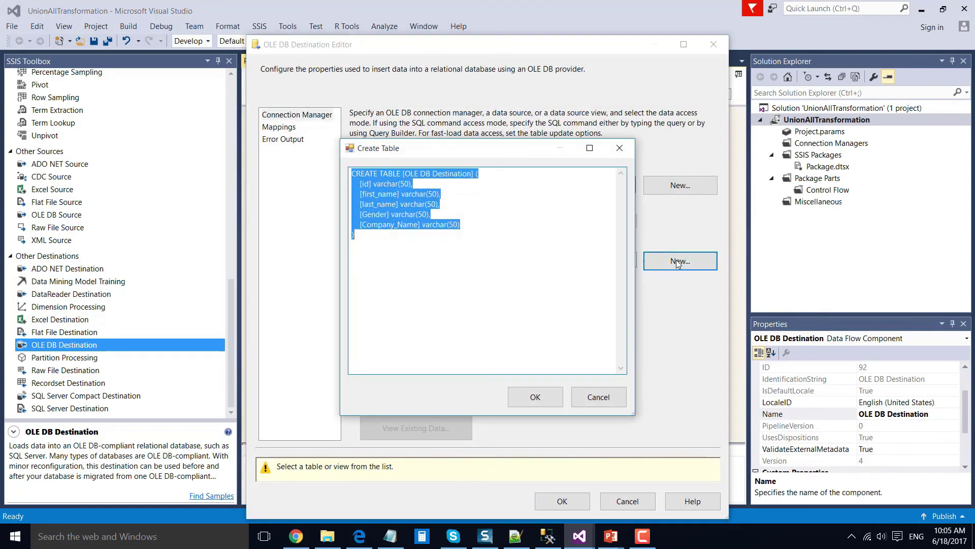
click(420, 183)
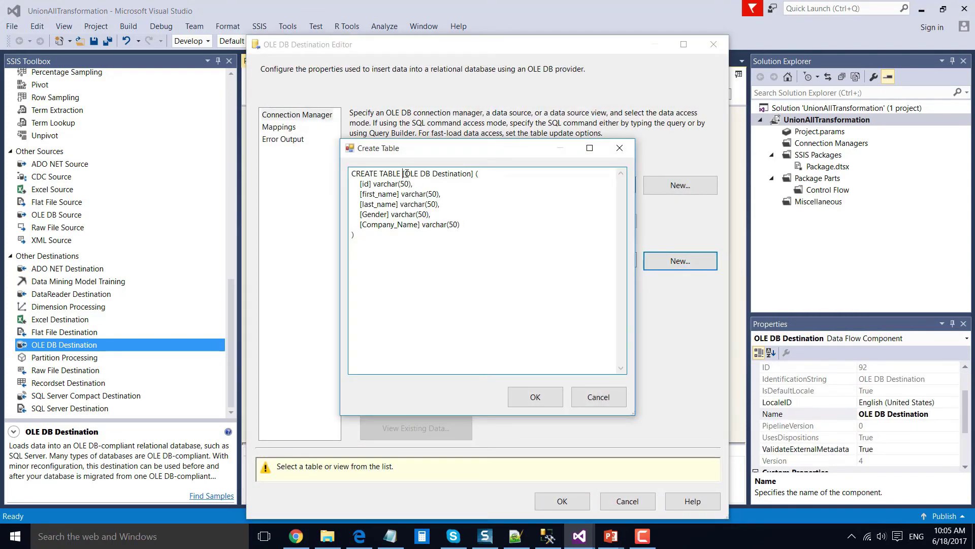
drag(407, 173, 474, 173)
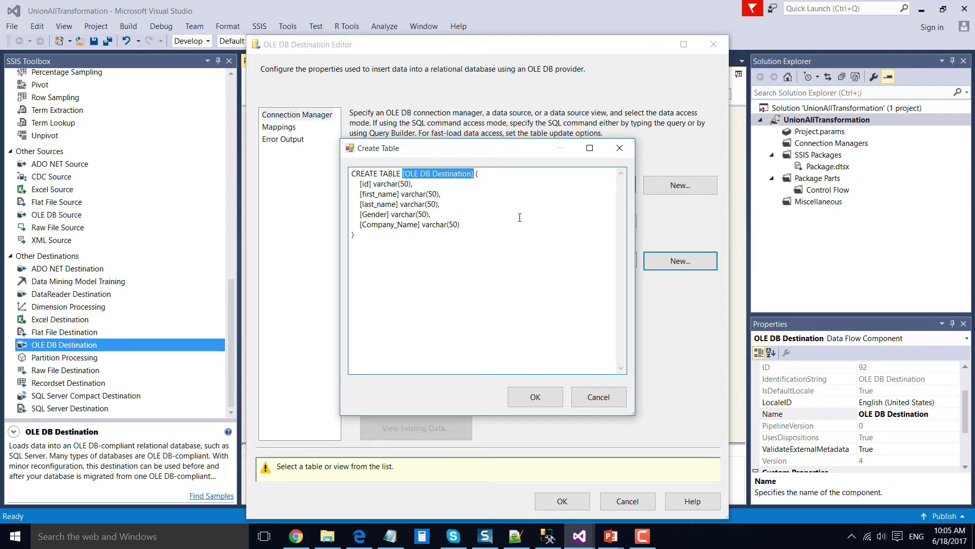
text(Unio)
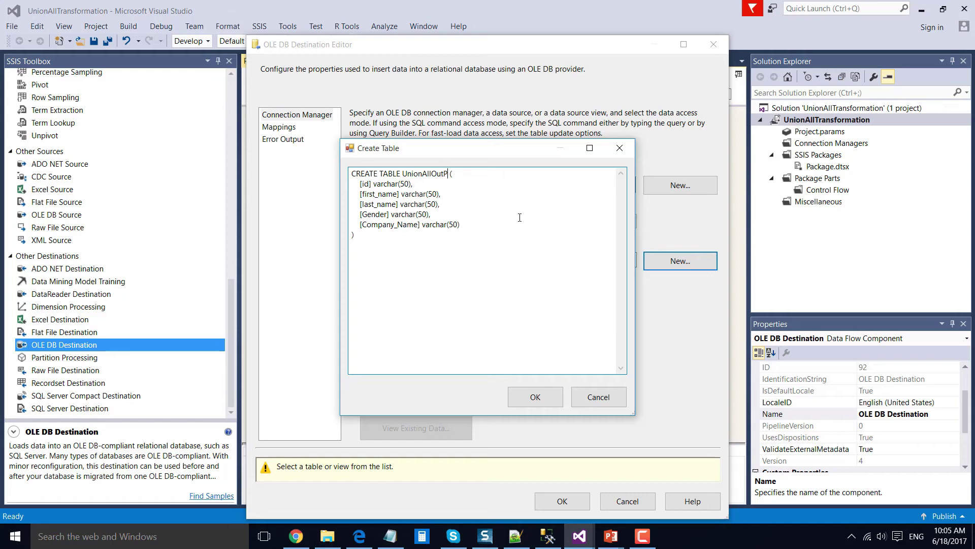
click(540, 390)
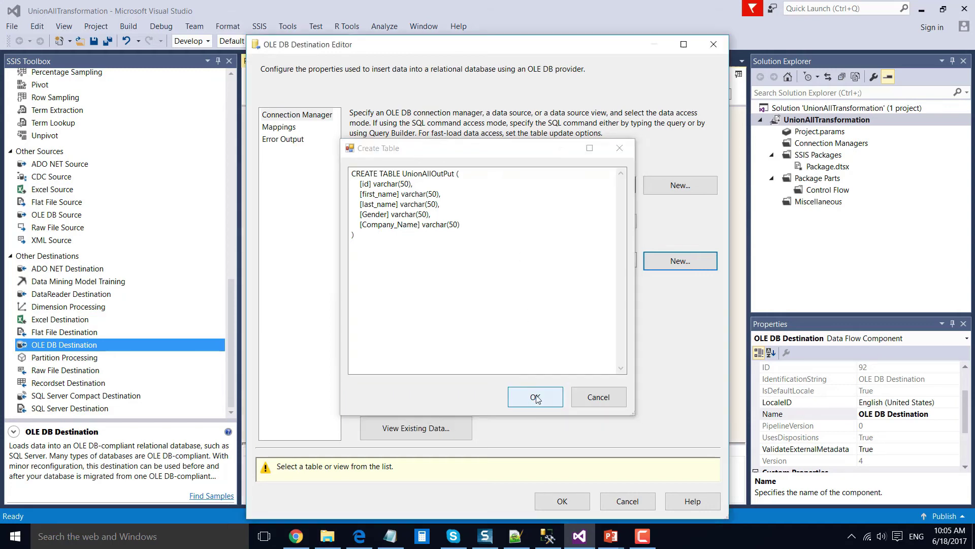
Check the OLE DB Destination's input-to-destination column mappings and accept the settings
click(292, 130)
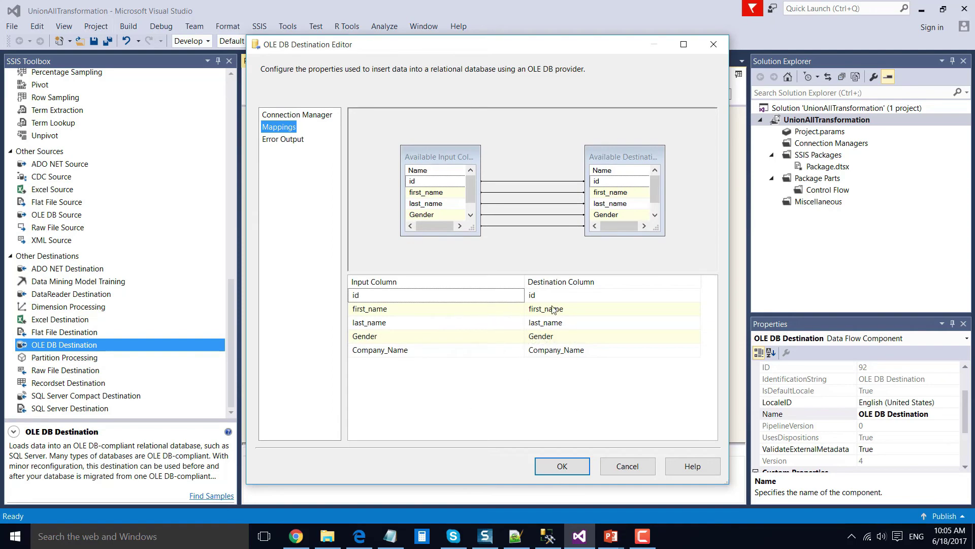
click(562, 466)
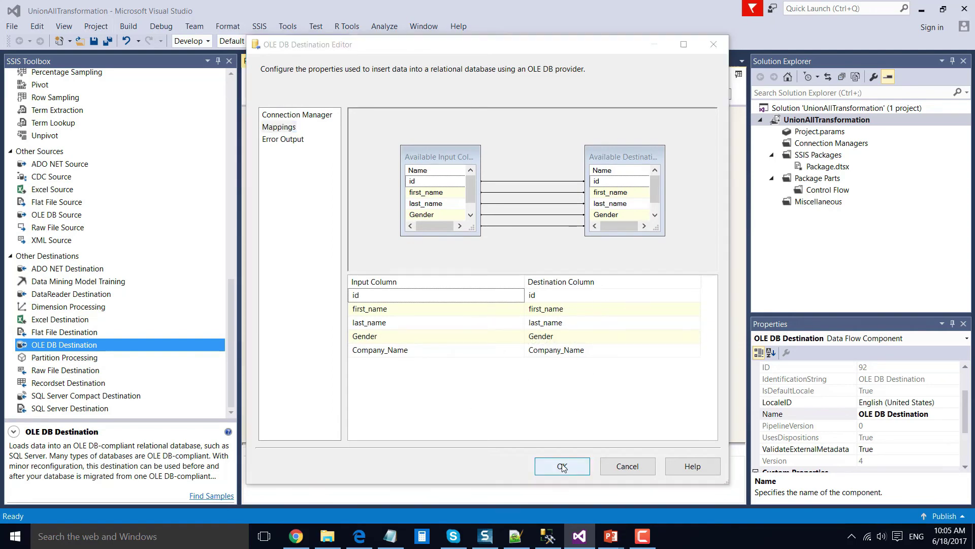
click(508, 315)
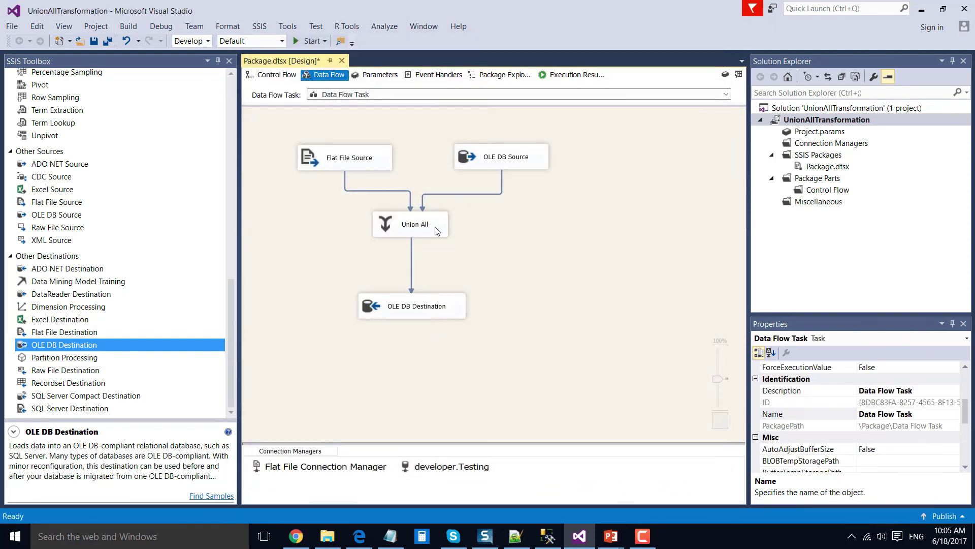
Space out the data flow by moving the Union All transformation and the OLE DB Destination slightly lower on the design surface
drag(409, 225, 409, 245)
click(302, 151)
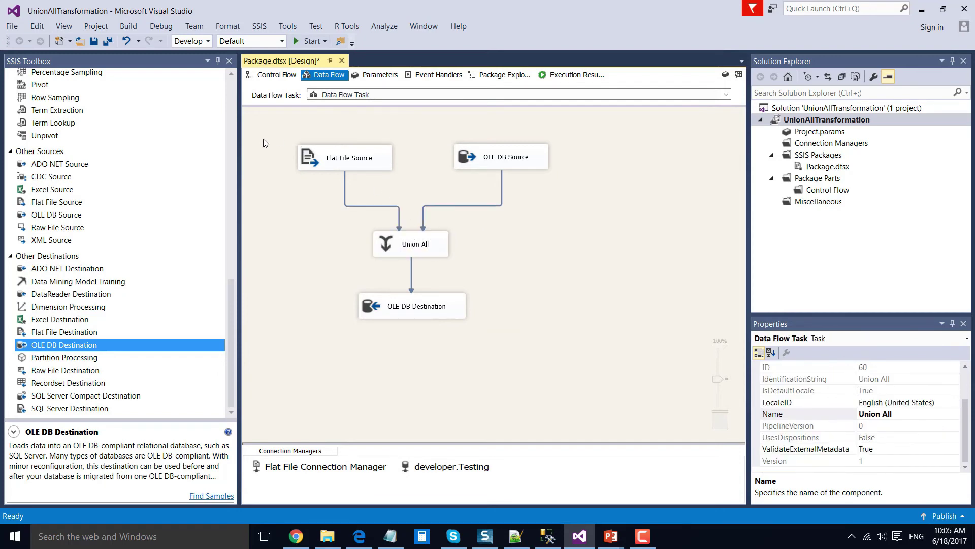
click(444, 145)
click(508, 160)
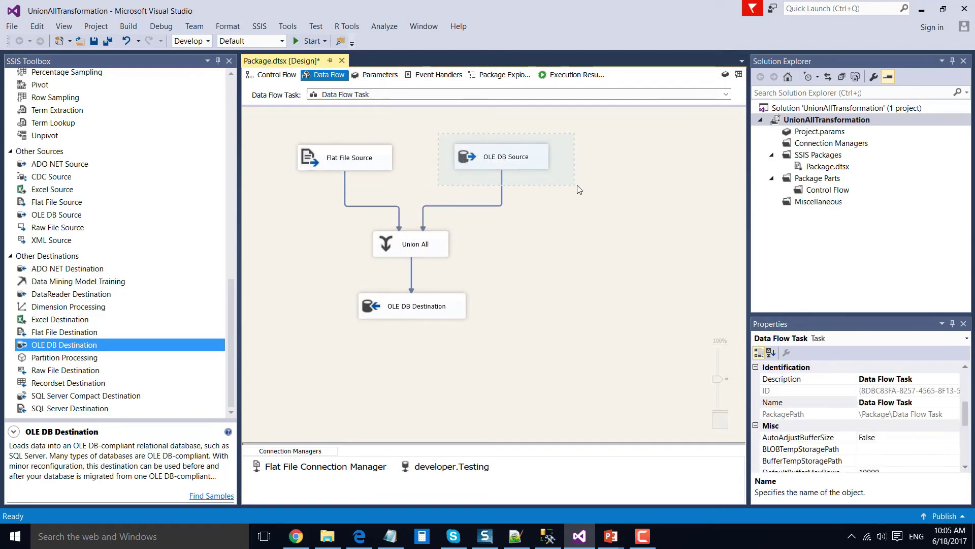
drag(355, 224, 487, 269)
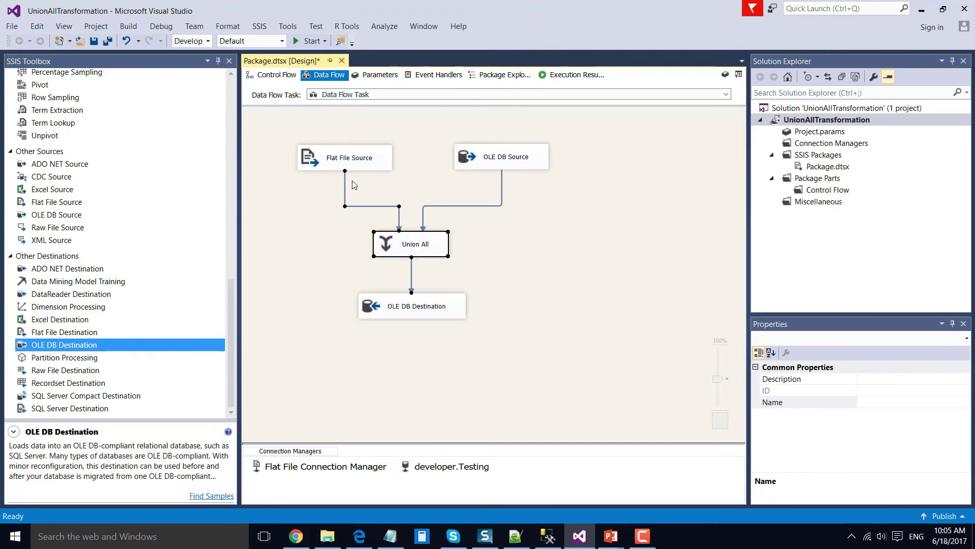
click(360, 235)
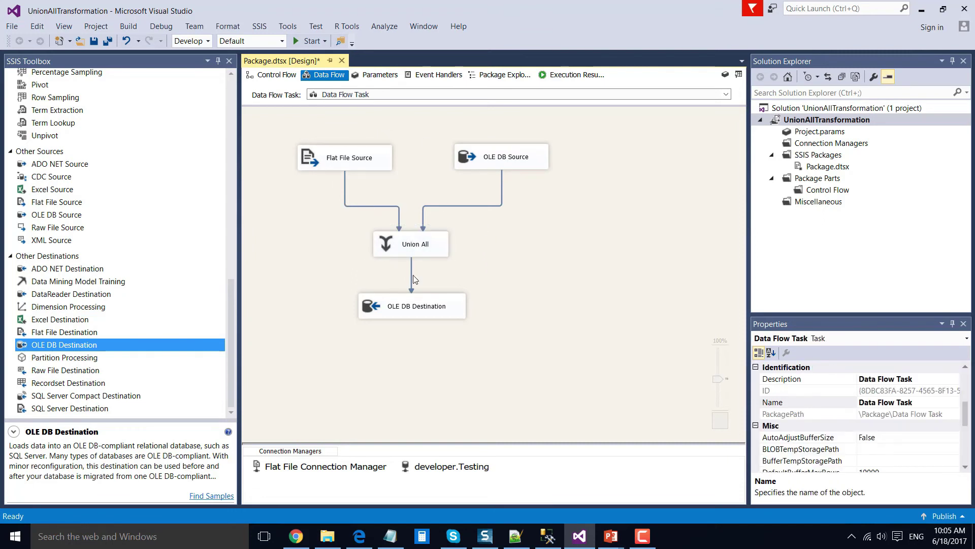
drag(391, 307, 390, 330)
click(473, 274)
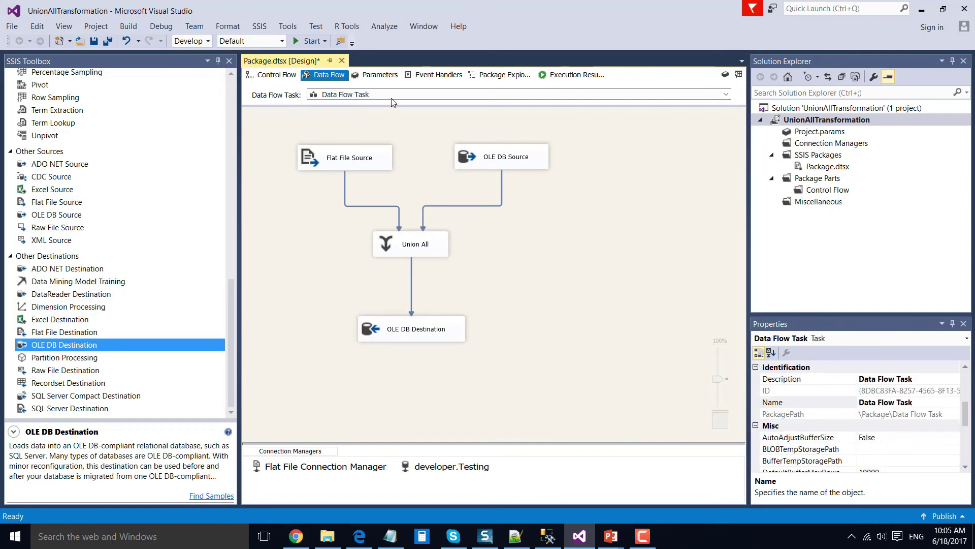
Run the package and examine the row counts on the paths into the Union All transformation
click(309, 41)
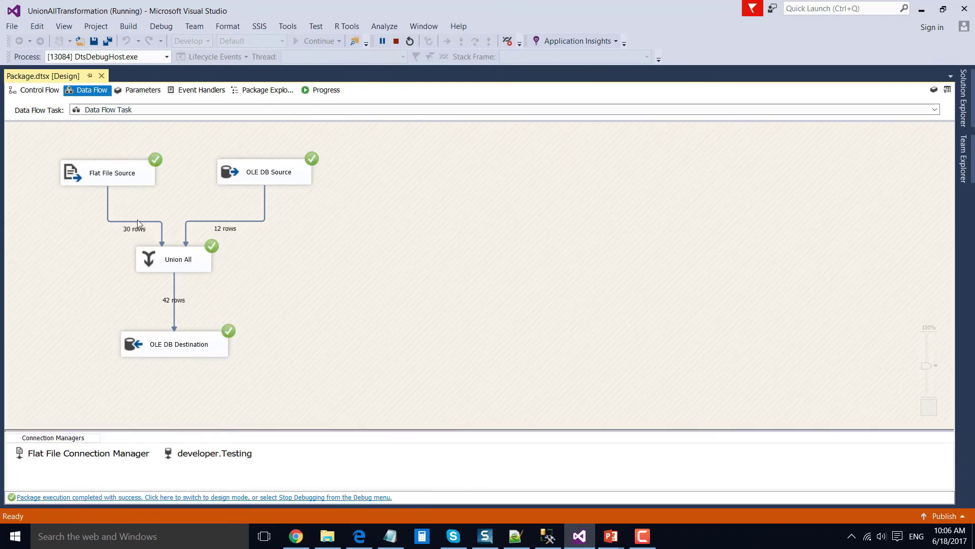
click(249, 222)
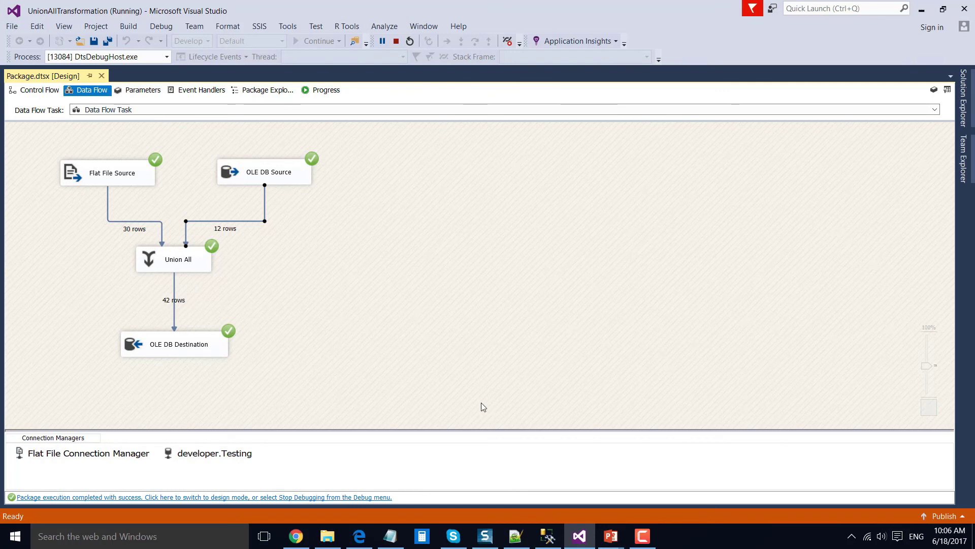
Switch to SQL Server Management Studio and refresh the Testing database's table list
click(550, 540)
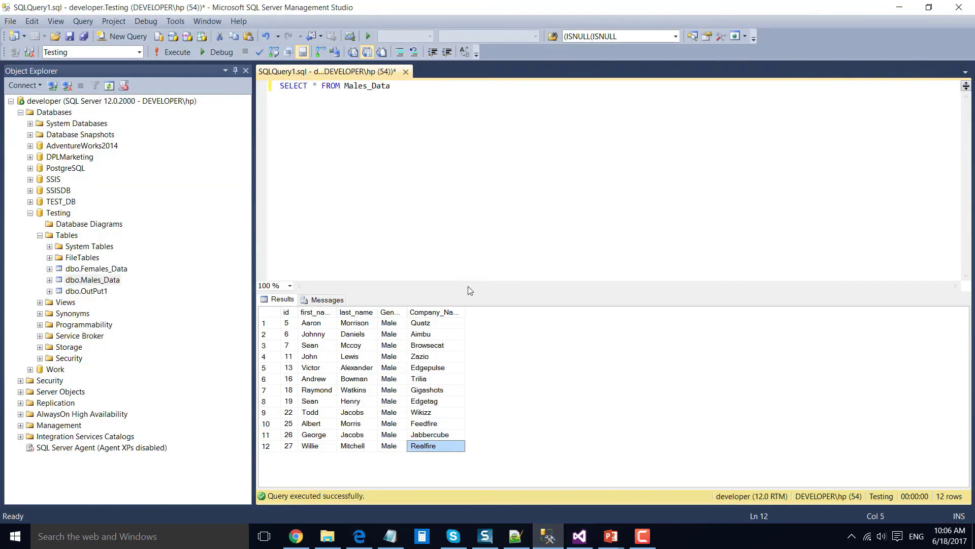
right_click(74, 237)
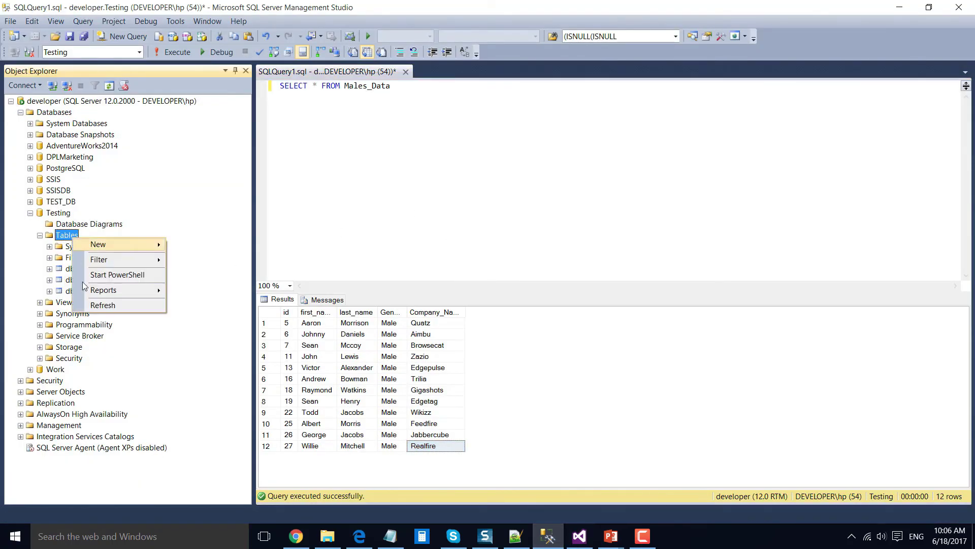
click(101, 305)
Query the top 1000 rows of dbo.UnionAllOutPut and look through the combined records
click(112, 305)
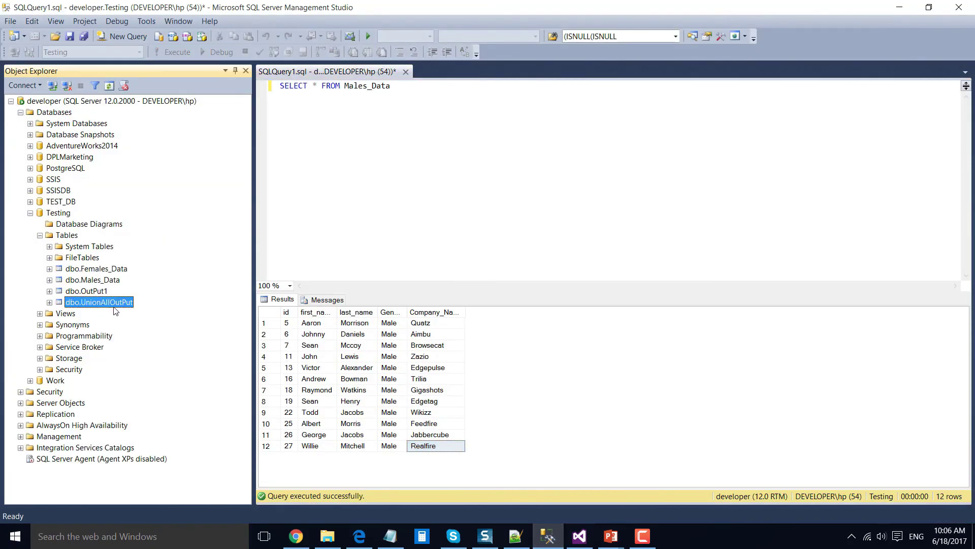
right_click(117, 304)
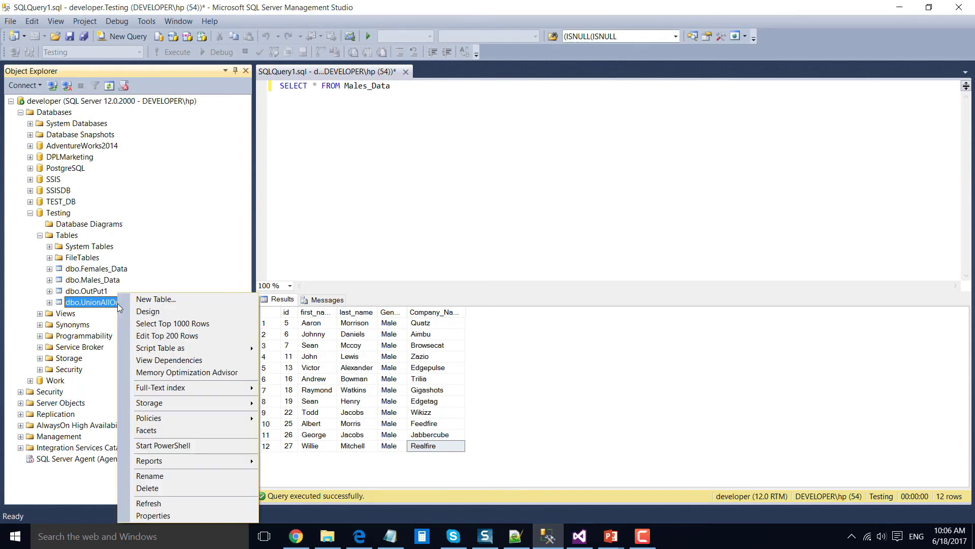
click(168, 330)
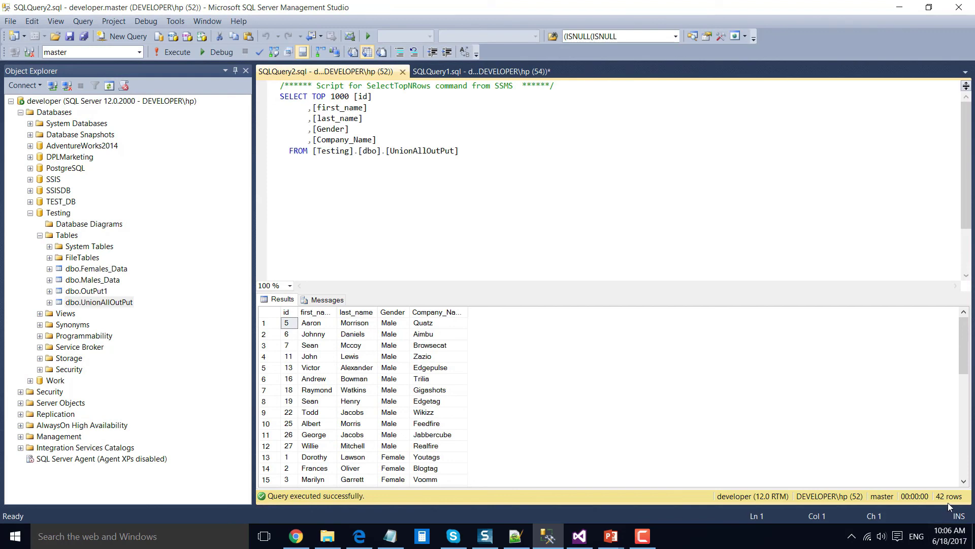
click(413, 413)
scroll(412, 414, down, 6)
scroll(412, 414, up, 6)
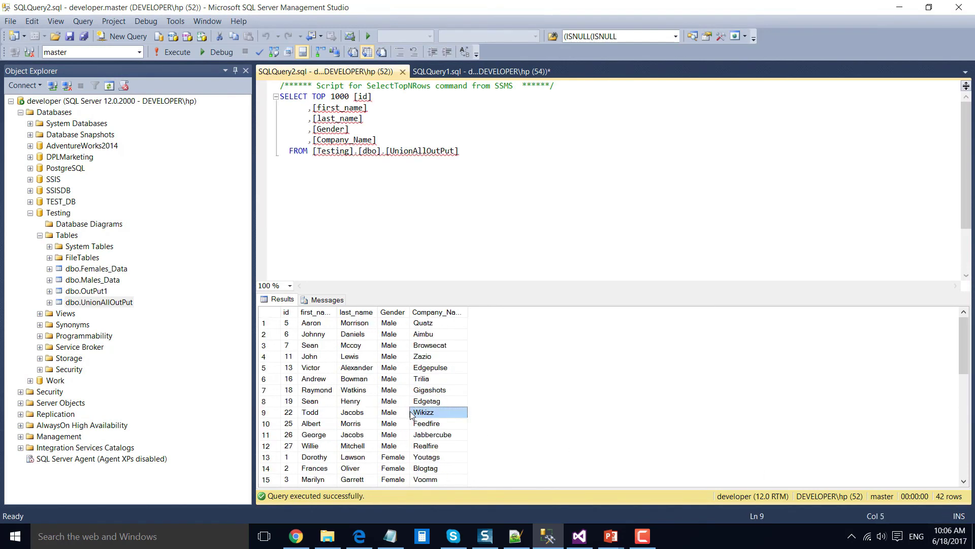